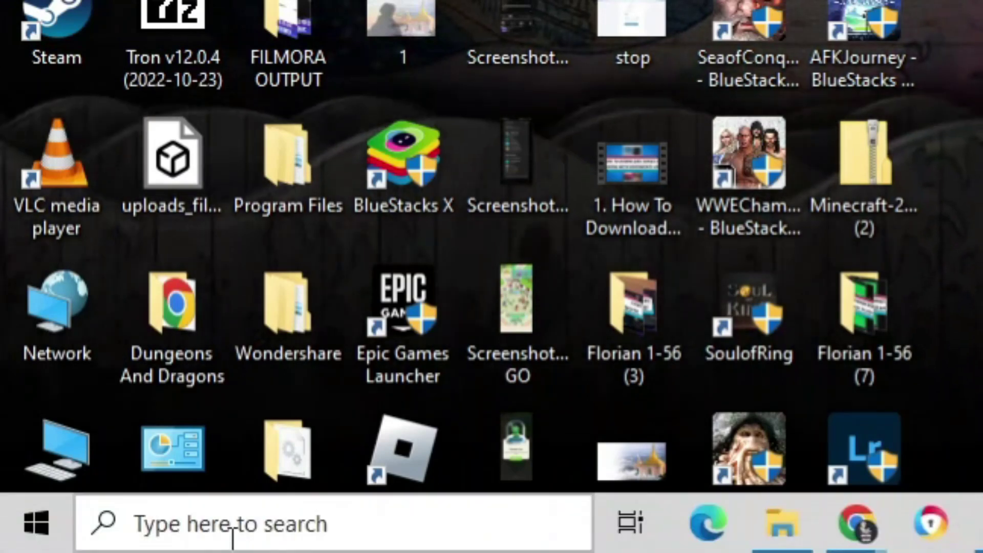
- Search Windows for "store" and launch Microsoft Store from the best match
left_click(79, 543)
type("stor")
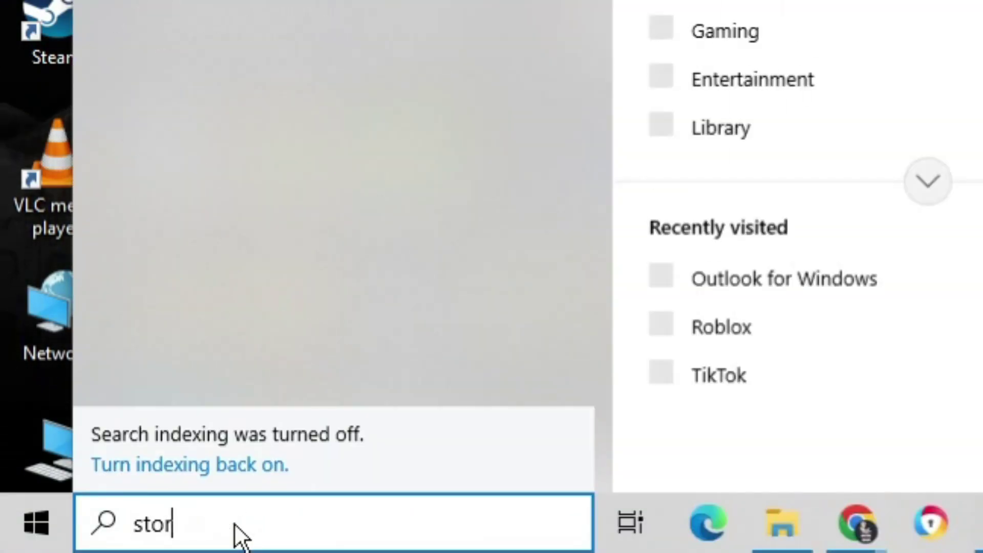
type("e")
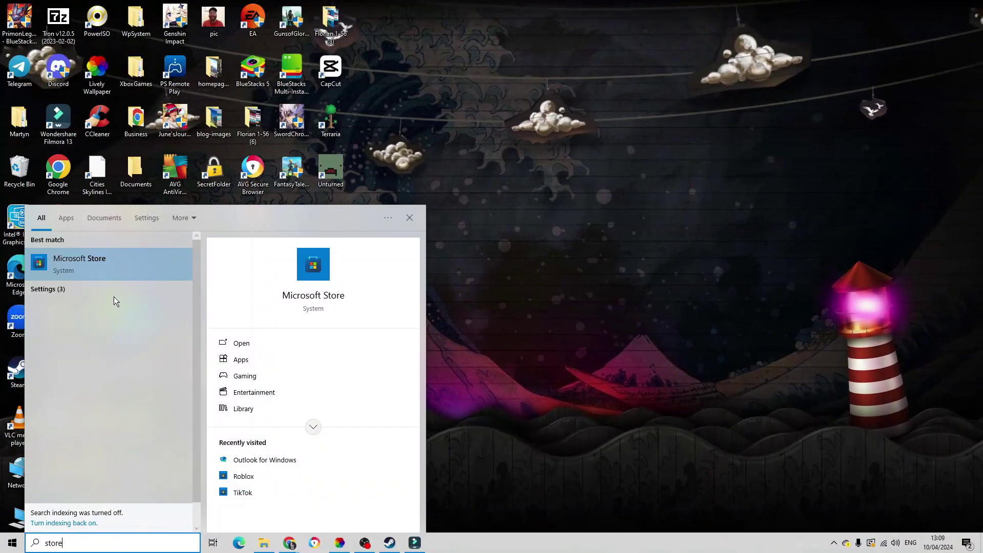
left_click(100, 267)
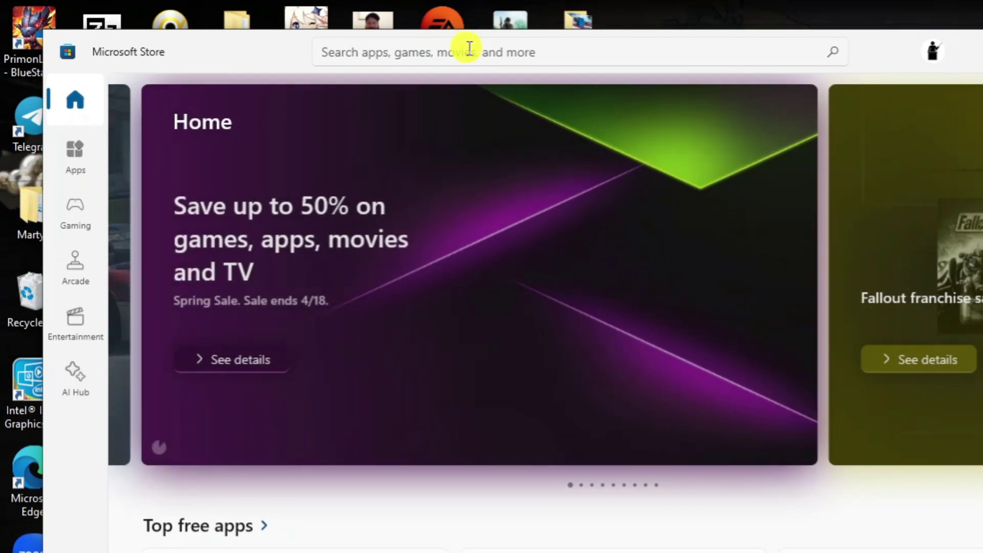
- Search the Store catalogue for "forza horizon 5"
left_click(469, 48)
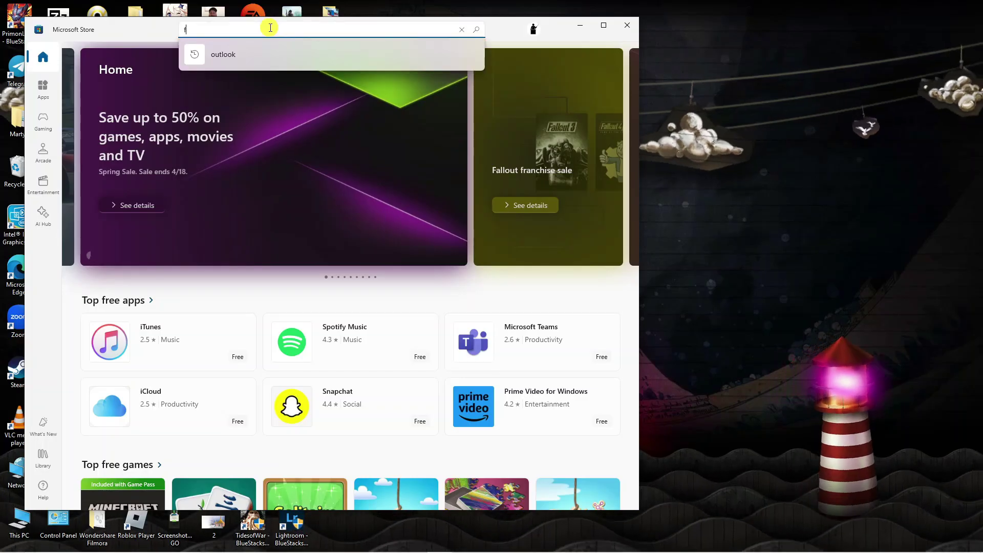
type("orza ho")
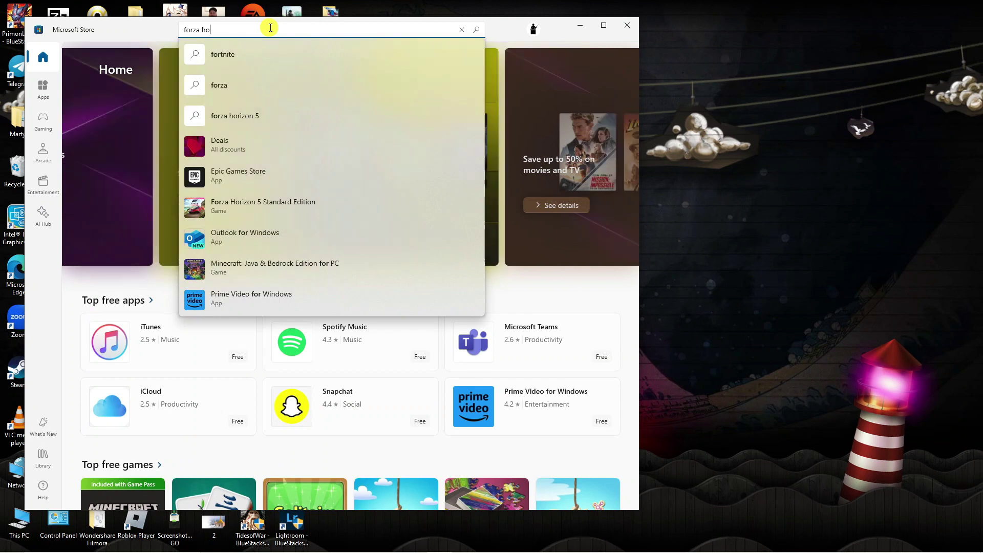
type("rizon 5")
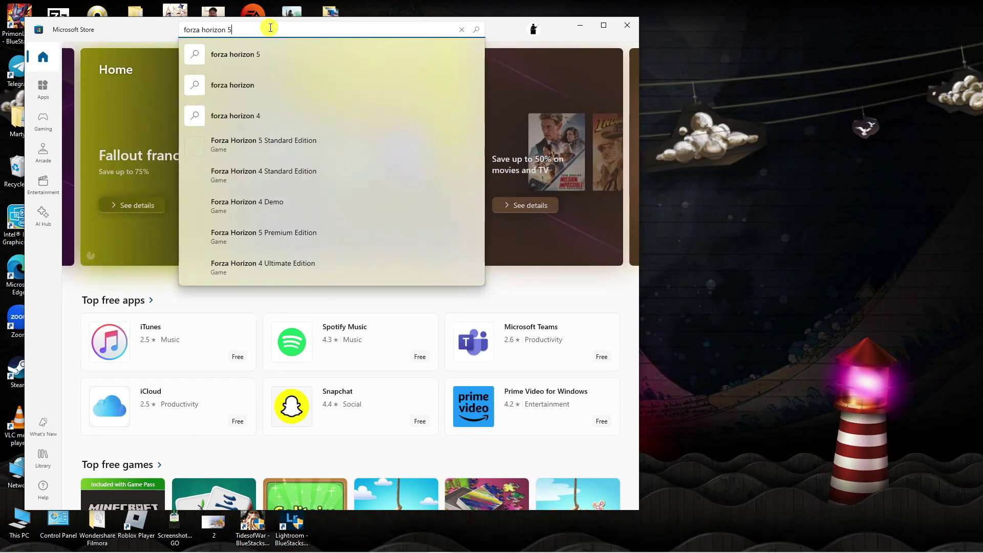
key("Return")
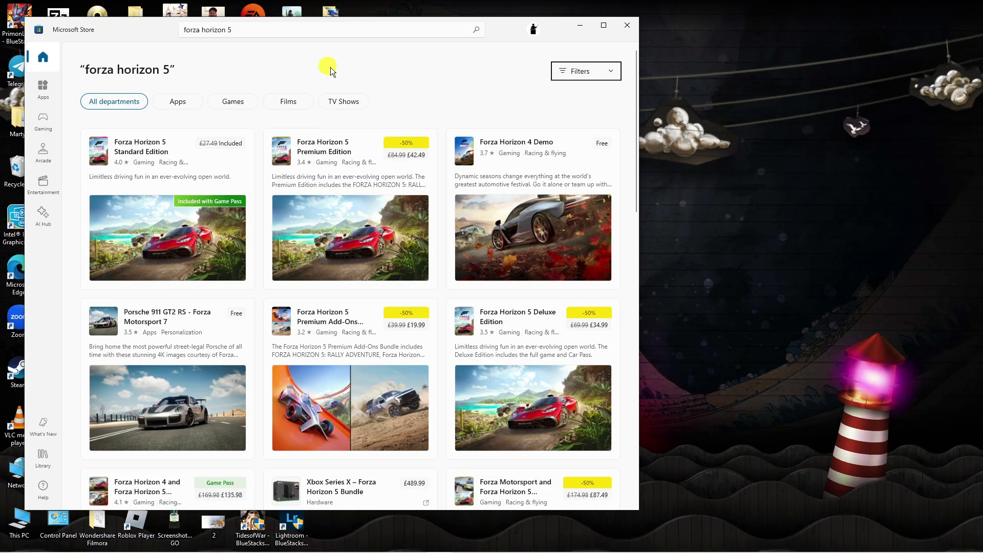
mouse_move(350, 142)
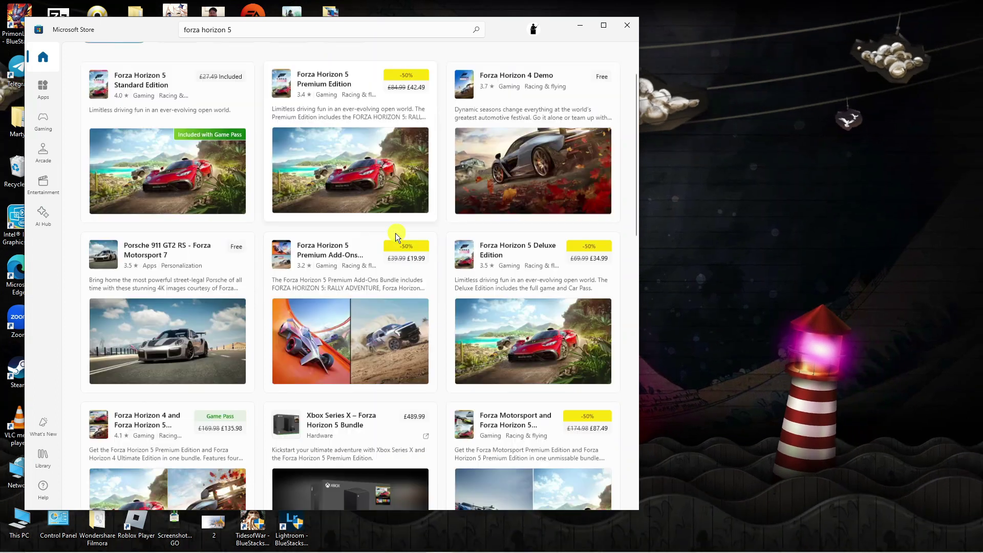
scroll(395, 234, "down", 3)
scroll(404, 283, "up", 3)
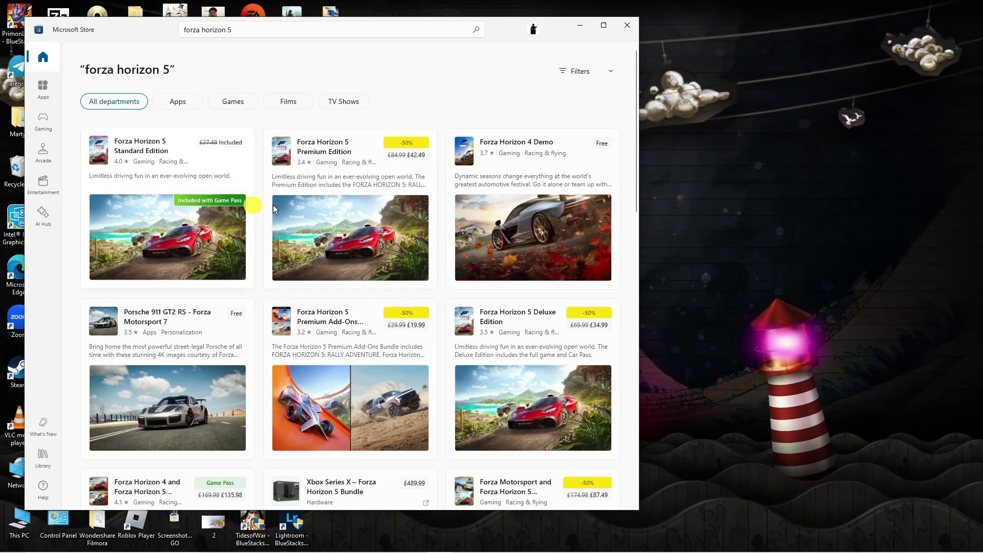
- Open the Forza Horizon 5 Premium Edition page showing Buy for £42.49 (50% off)
left_click(343, 186)
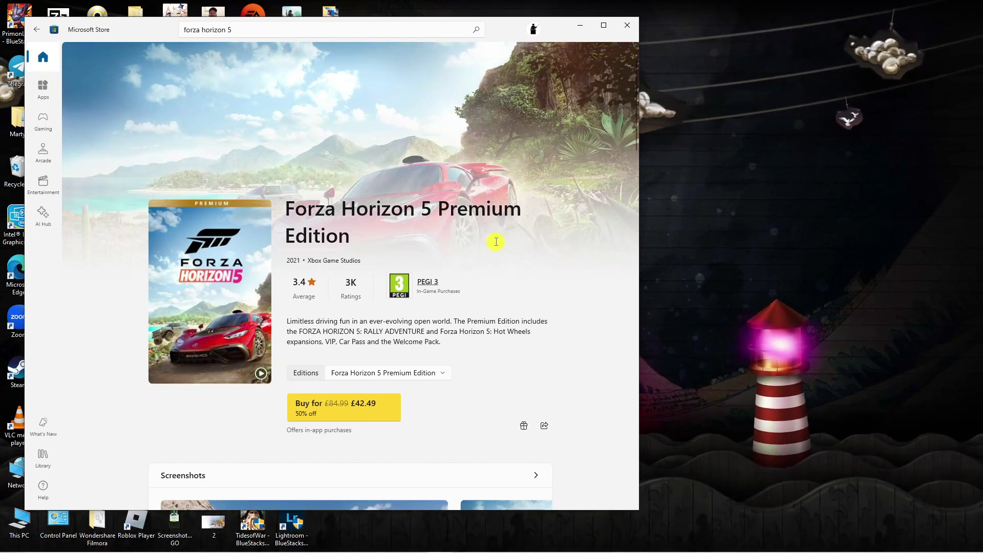
scroll(496, 242, "down", 1)
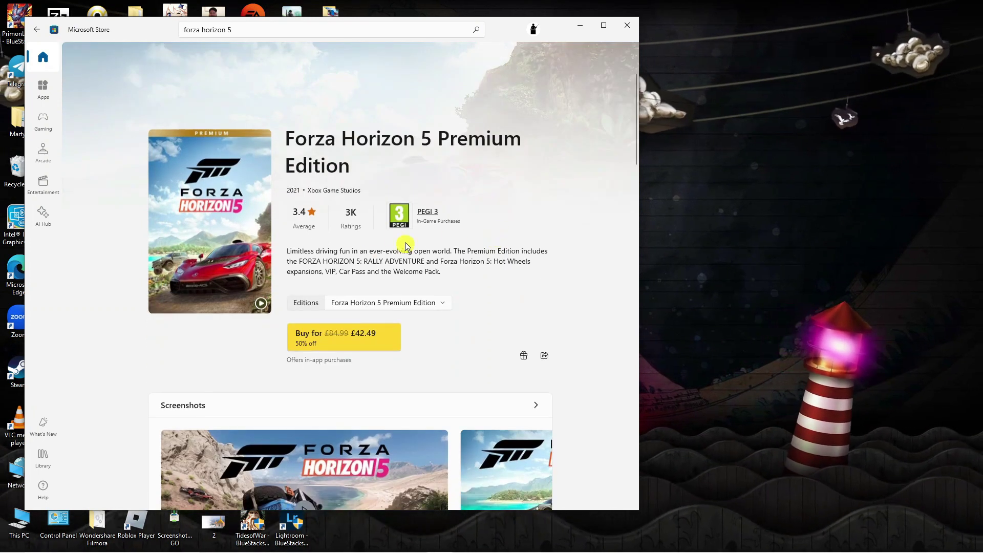